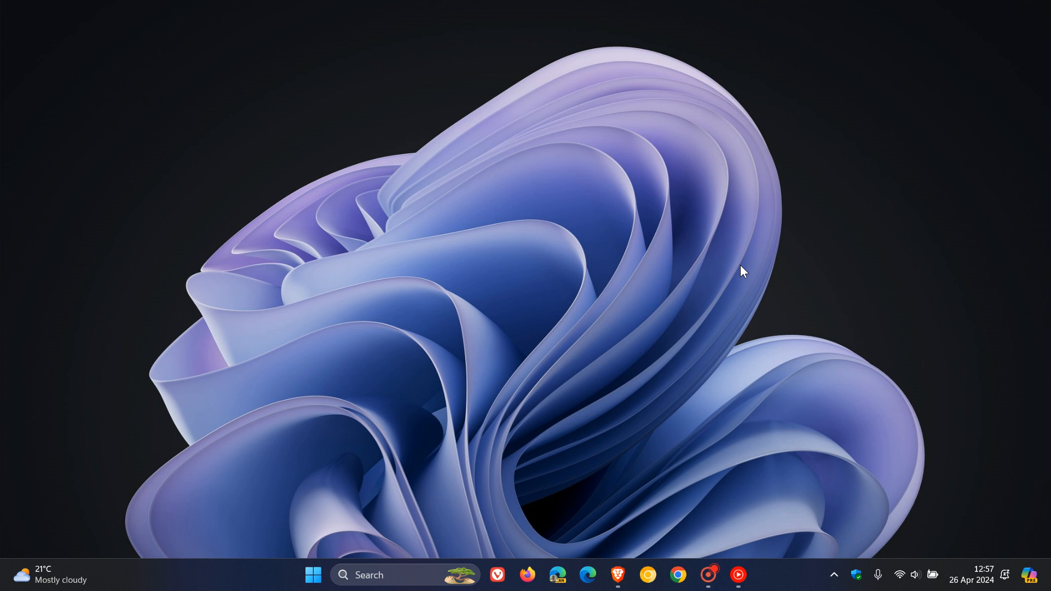
- Restore the Brave window showing the ExplorerPatcher 22621.3527.65.1 release notes
click(618, 575)
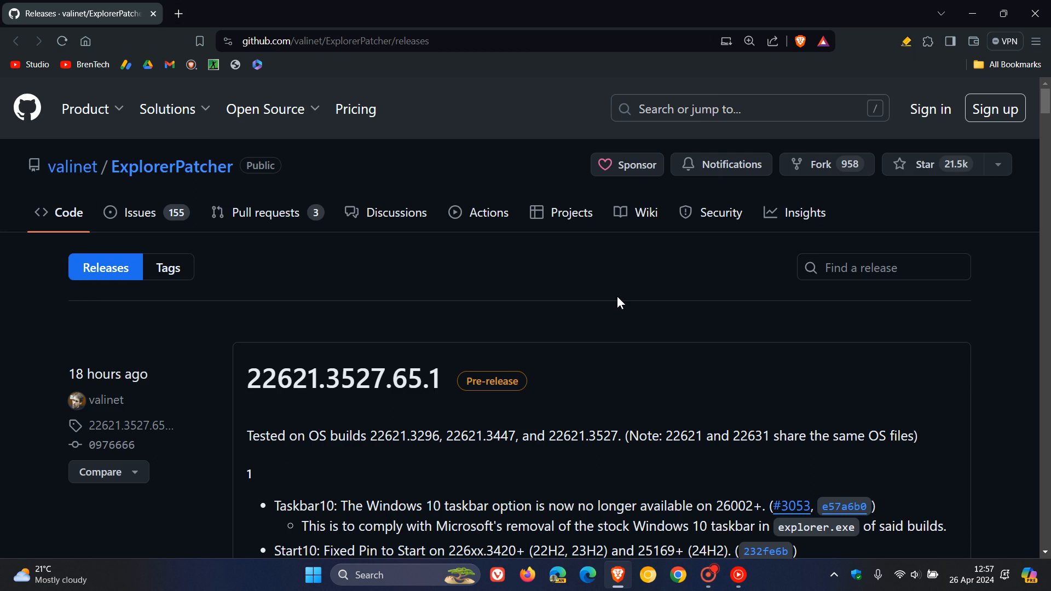
scroll(616, 296, down, 1)
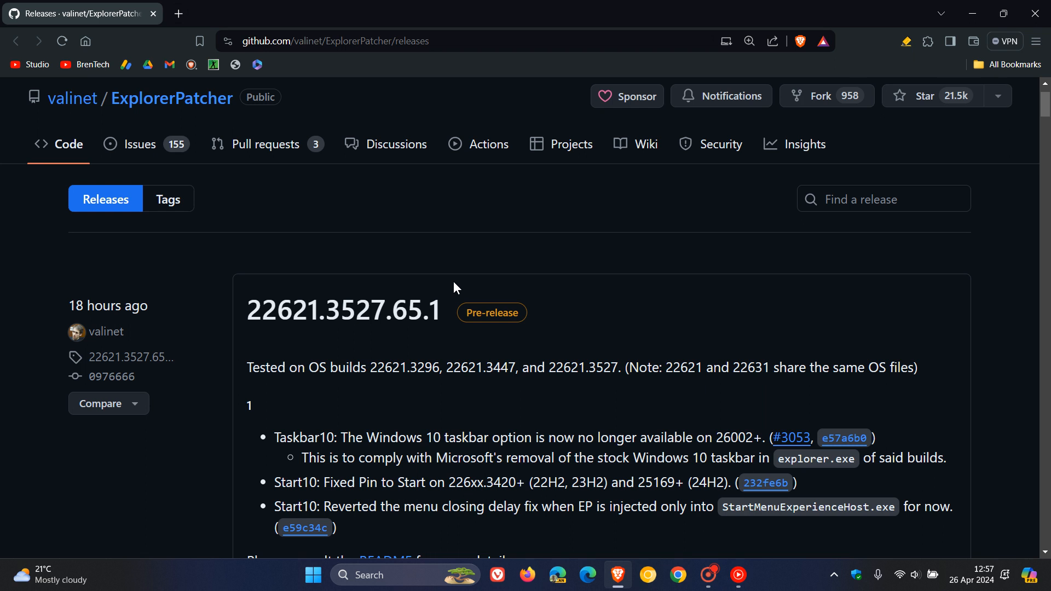
scroll(703, 242, down, 1)
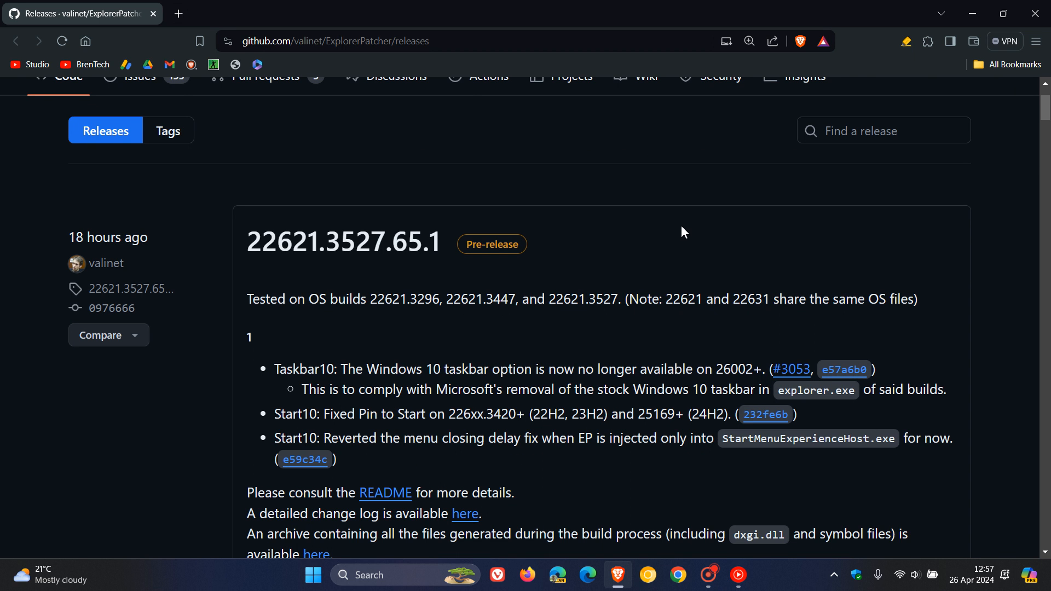
scroll(676, 223, down, 1)
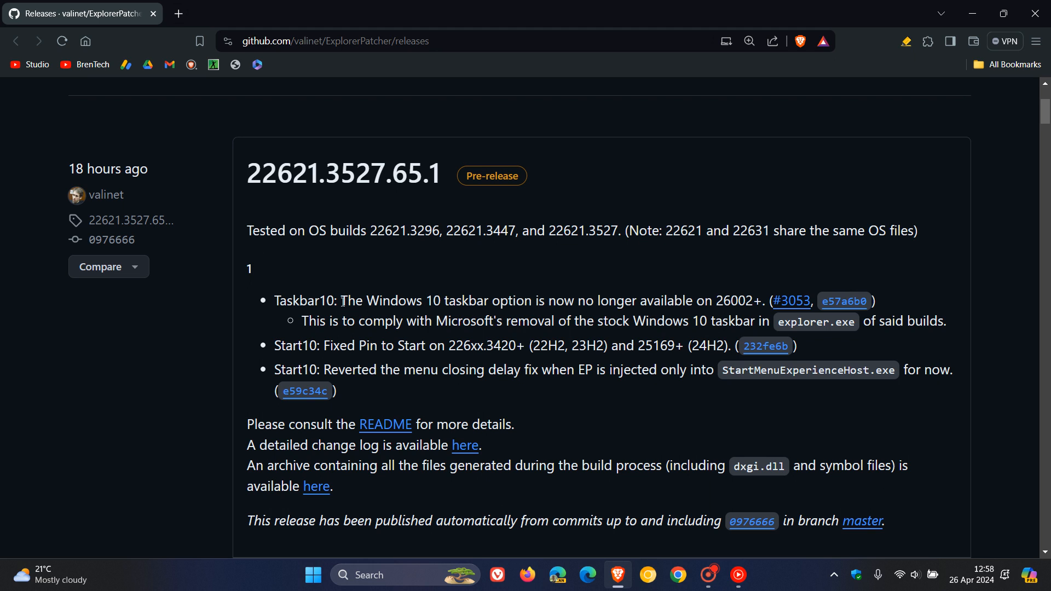
drag(341, 301, 762, 300)
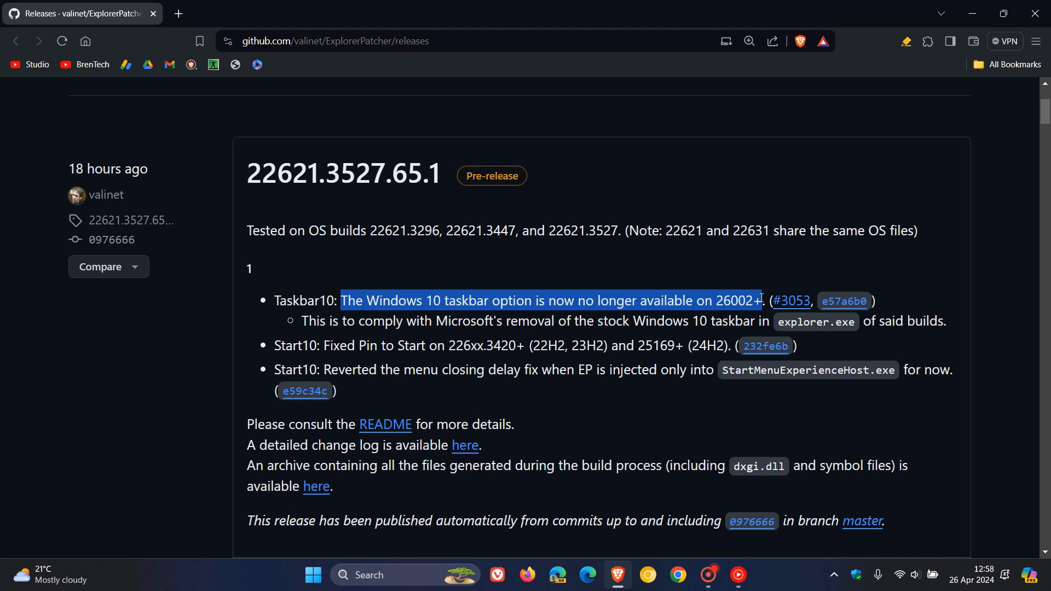
click(808, 164)
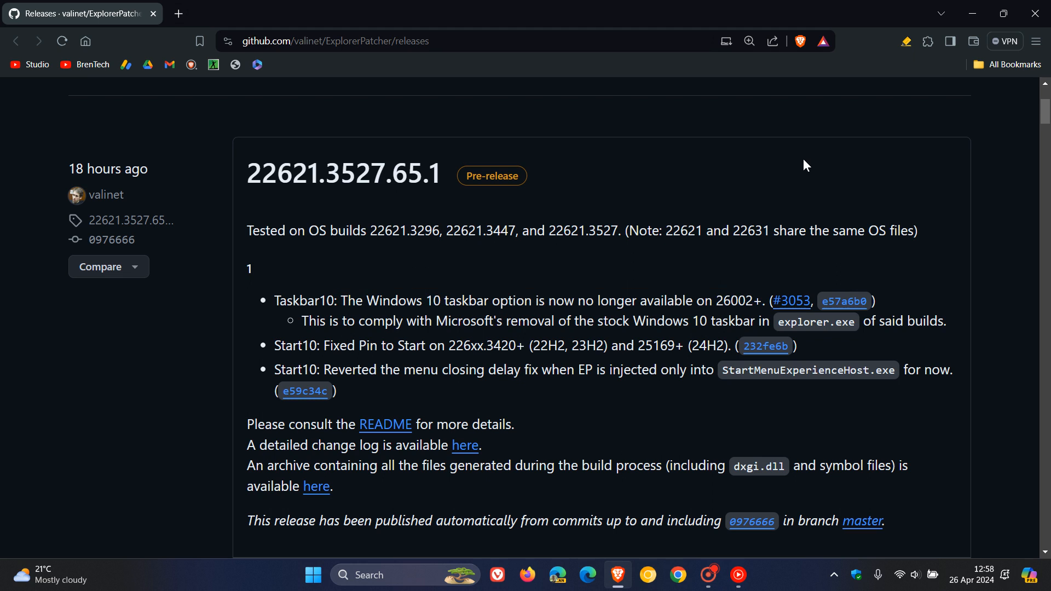
drag(301, 321, 945, 321)
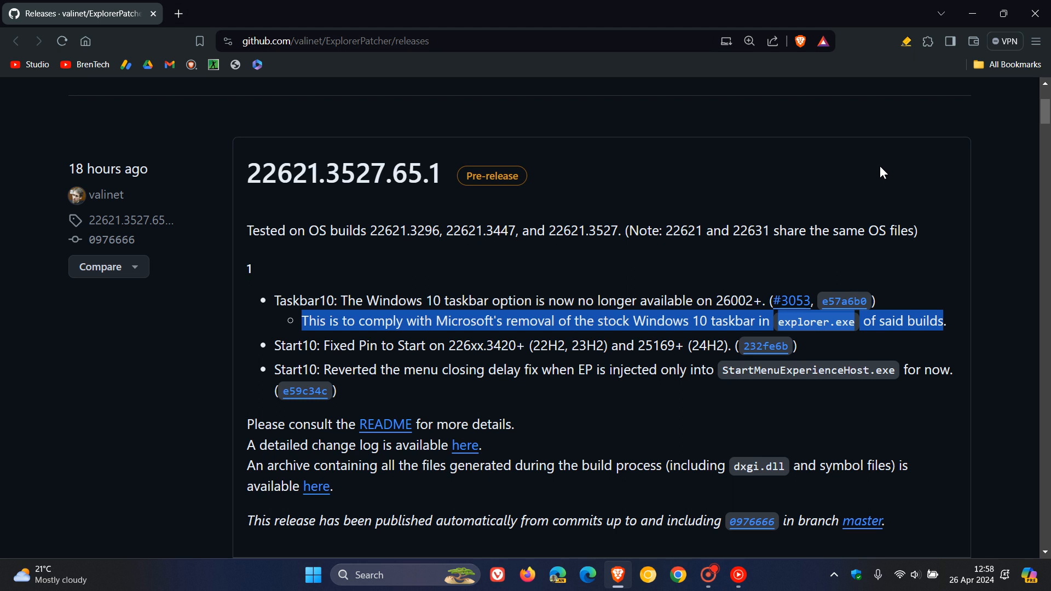
click(880, 173)
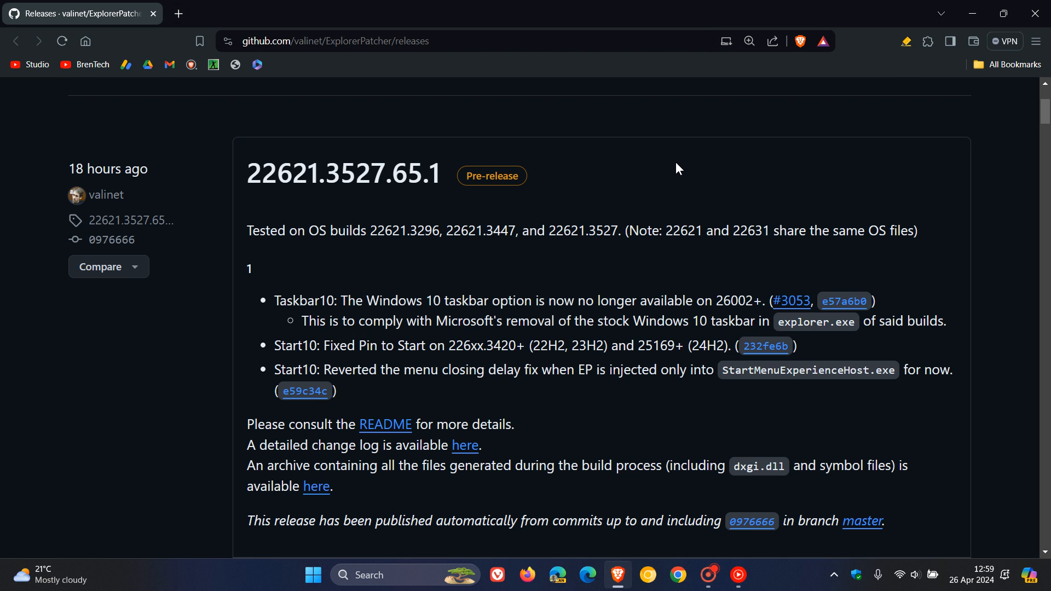
- Minimize the browser so the Windows 11 desktop is clear again
click(970, 16)
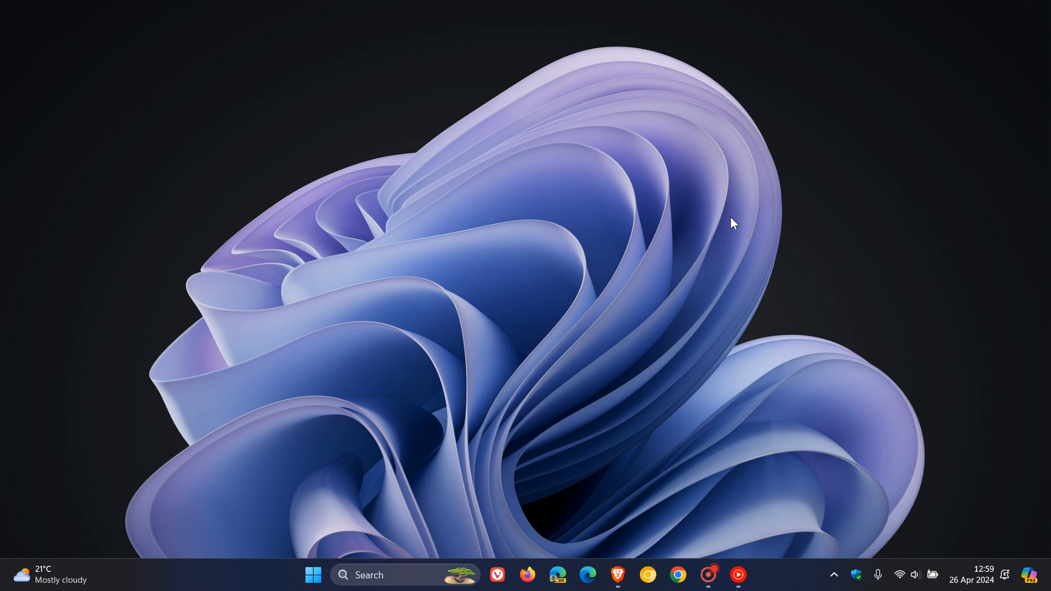